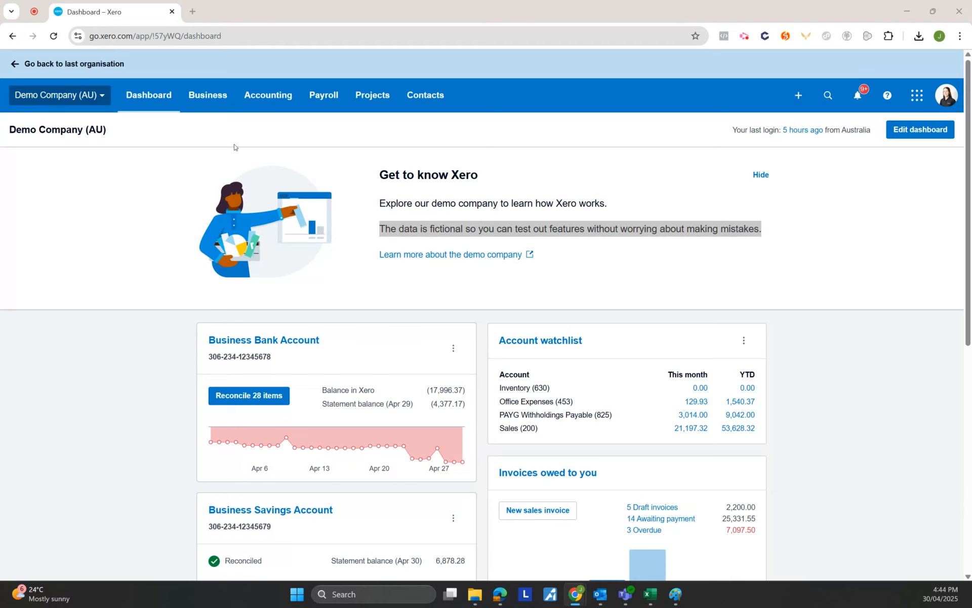
# Go to the quotes list and start a new quote.
pyautogui.click(206, 99)
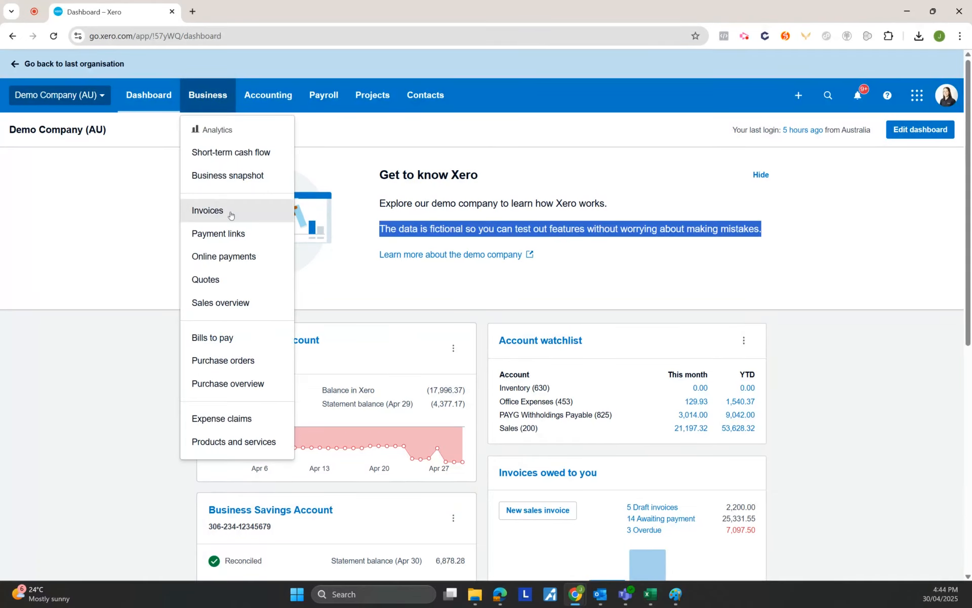
pyautogui.click(207, 280)
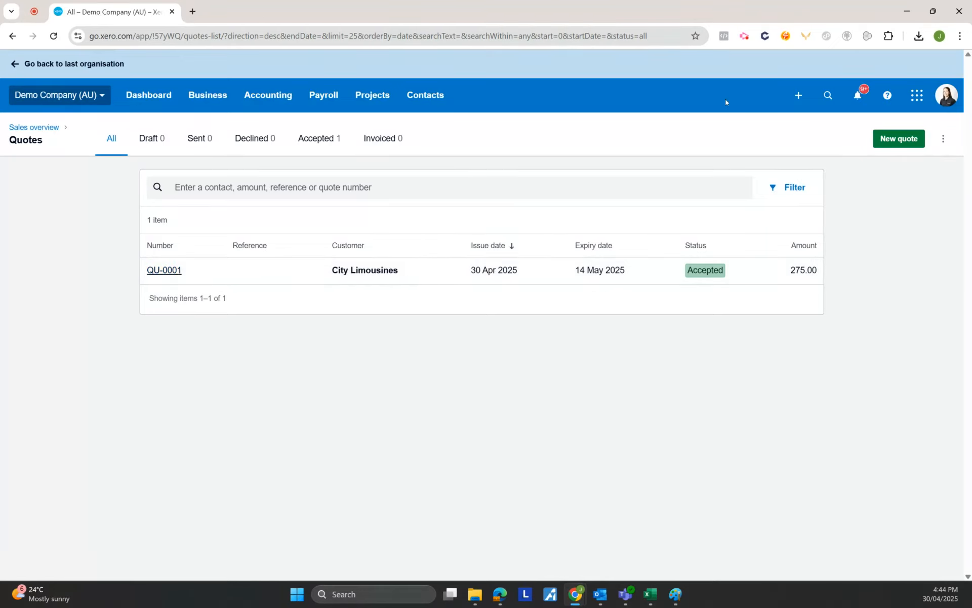
pyautogui.click(902, 146)
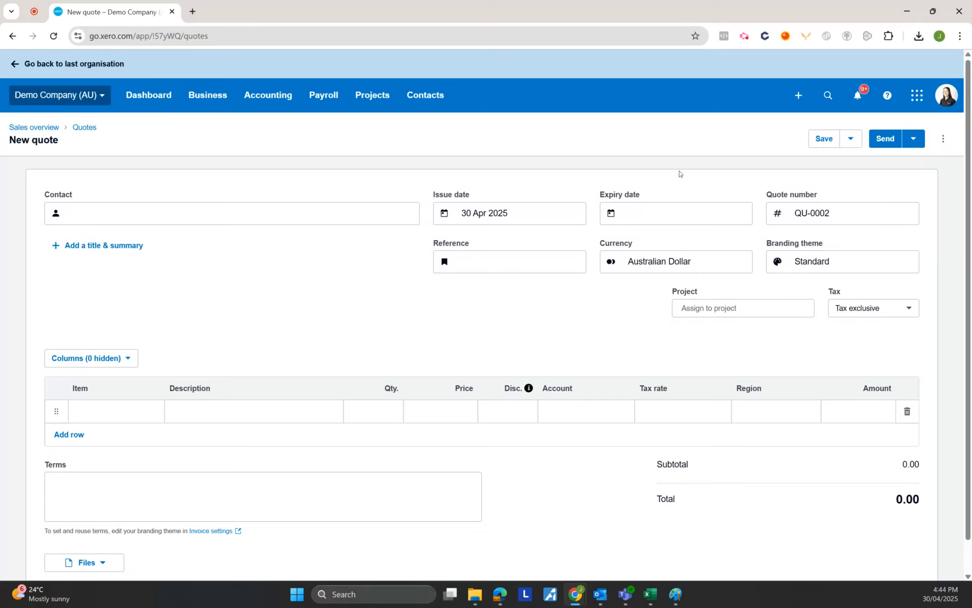
# Set the quote's contact to City Limousines and its expiry date to 7 days out.
pyautogui.click(260, 214)
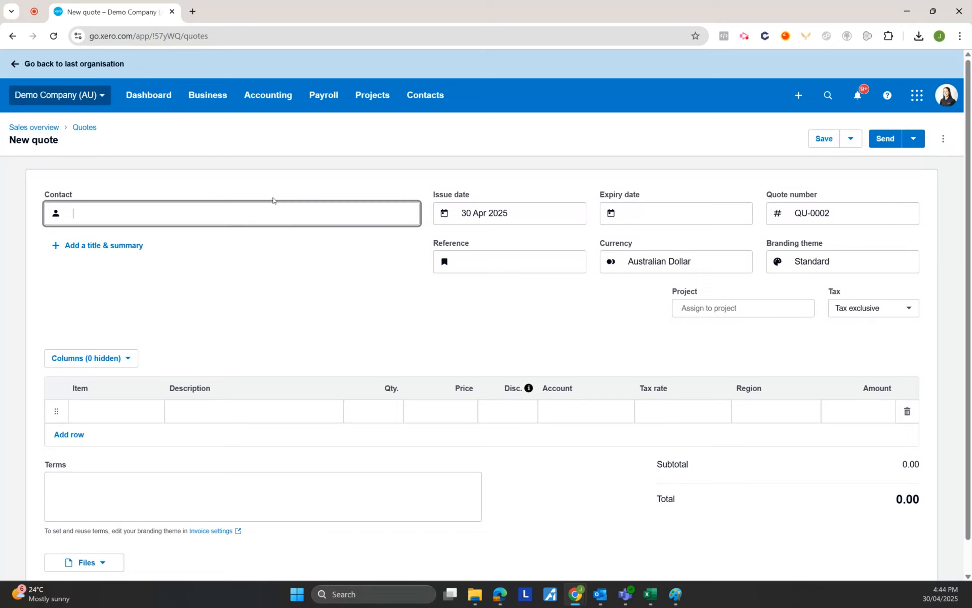
pyautogui.write('City')
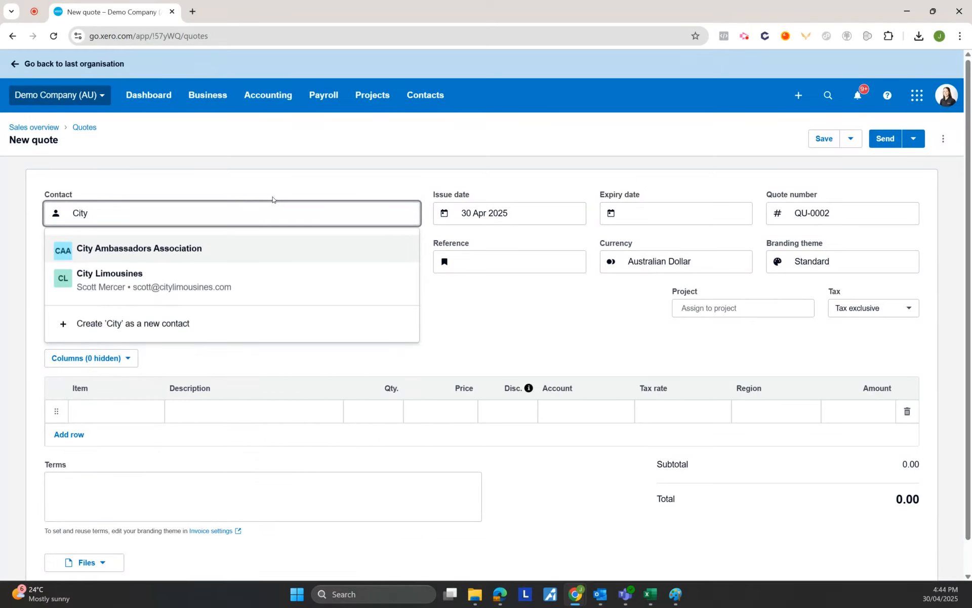
pyautogui.click(190, 274)
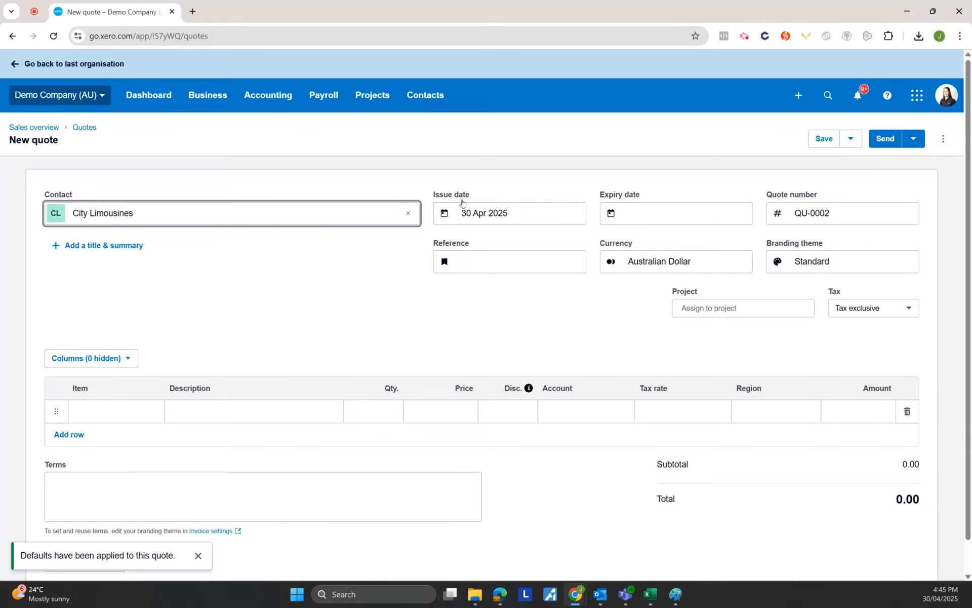
pyautogui.click(659, 216)
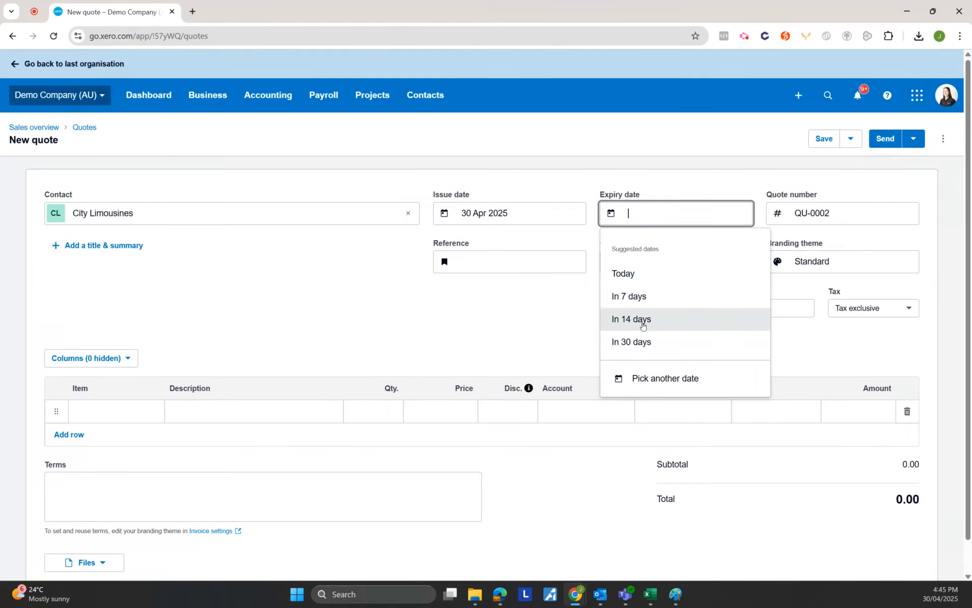
pyautogui.click(637, 298)
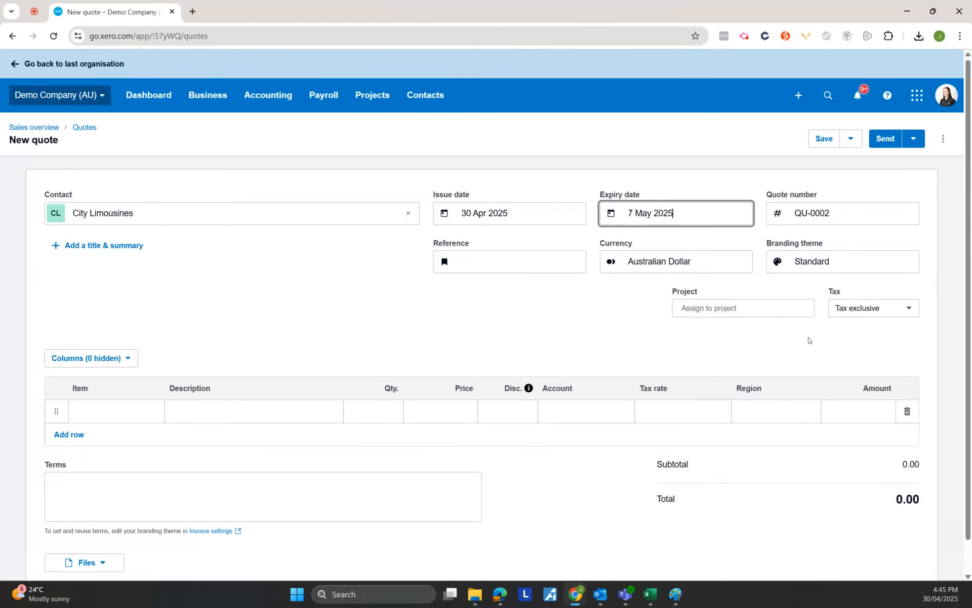
# Examine the quote number, reference and branding theme fields, and look through the items available for the quote line.
pyautogui.click(813, 213)
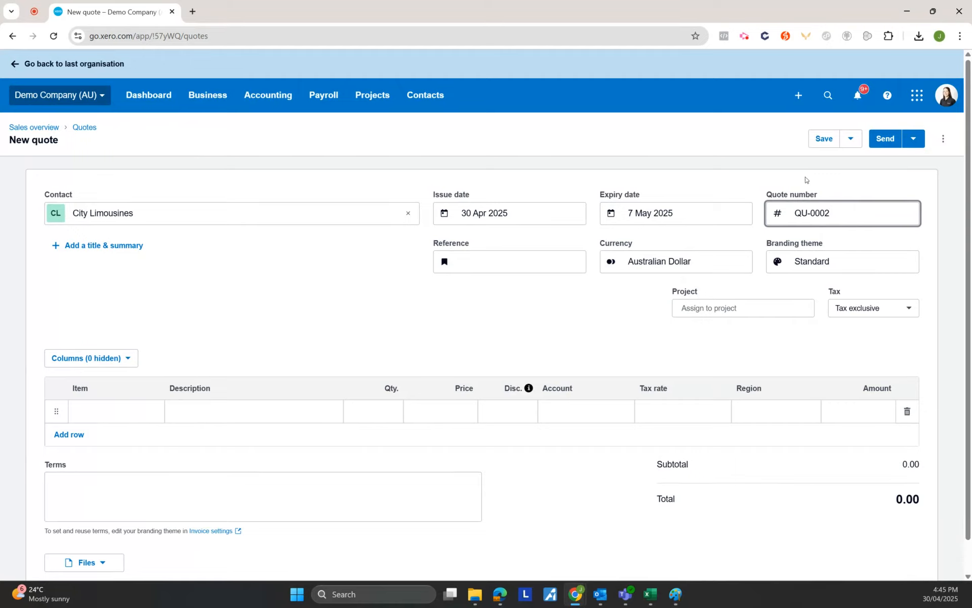
pyautogui.click(459, 261)
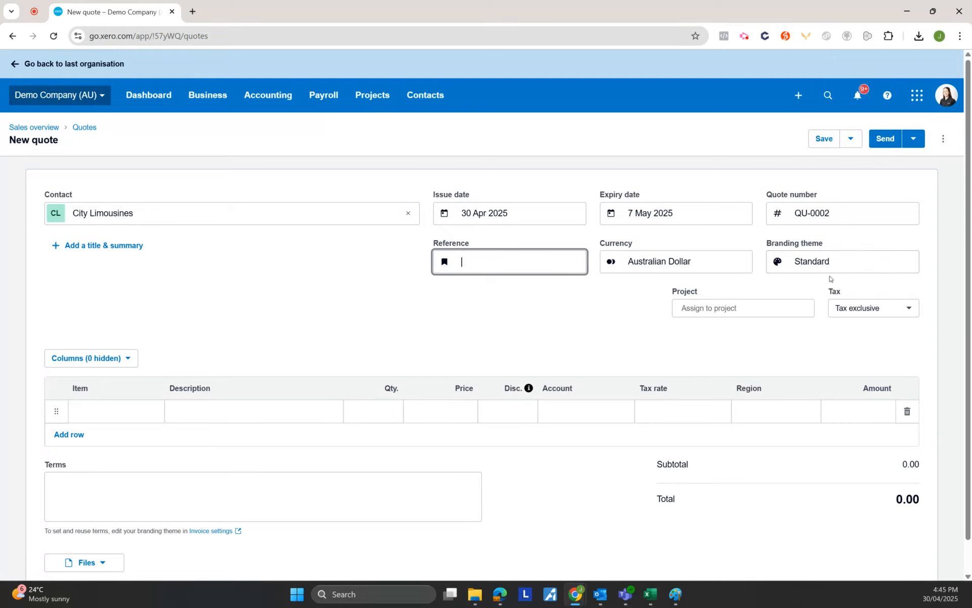
pyautogui.click(856, 271)
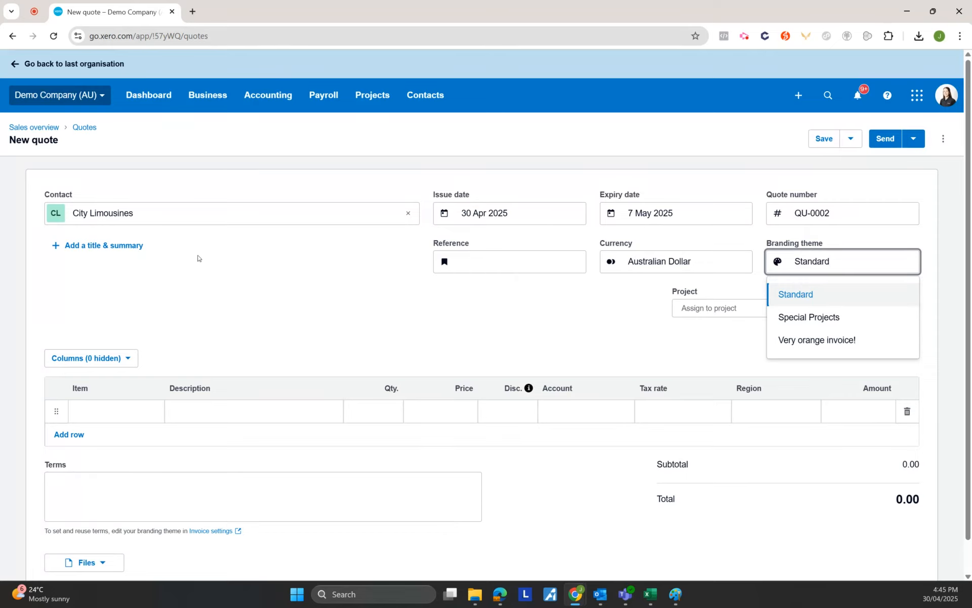
pyautogui.click(206, 320)
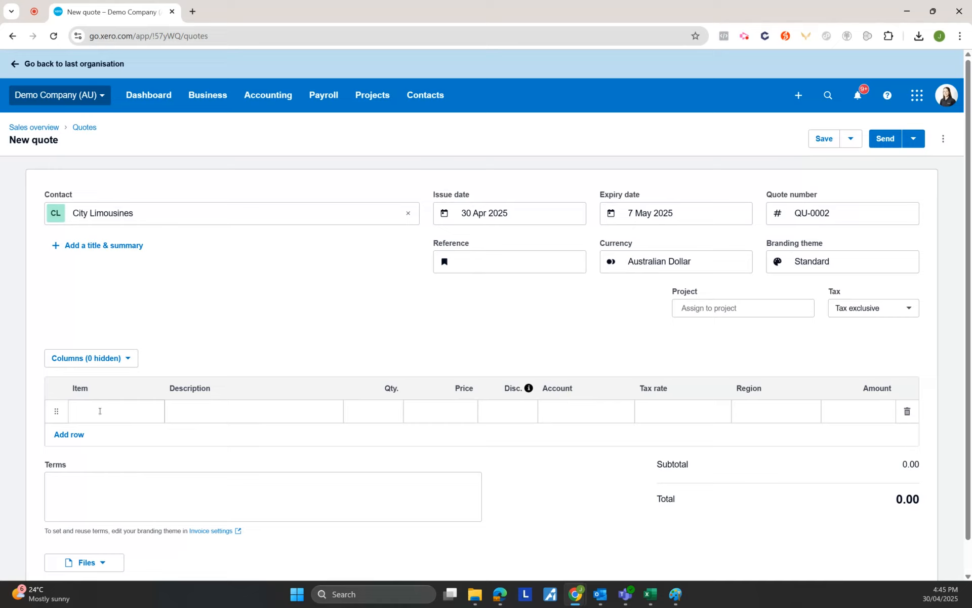
pyautogui.click(199, 414)
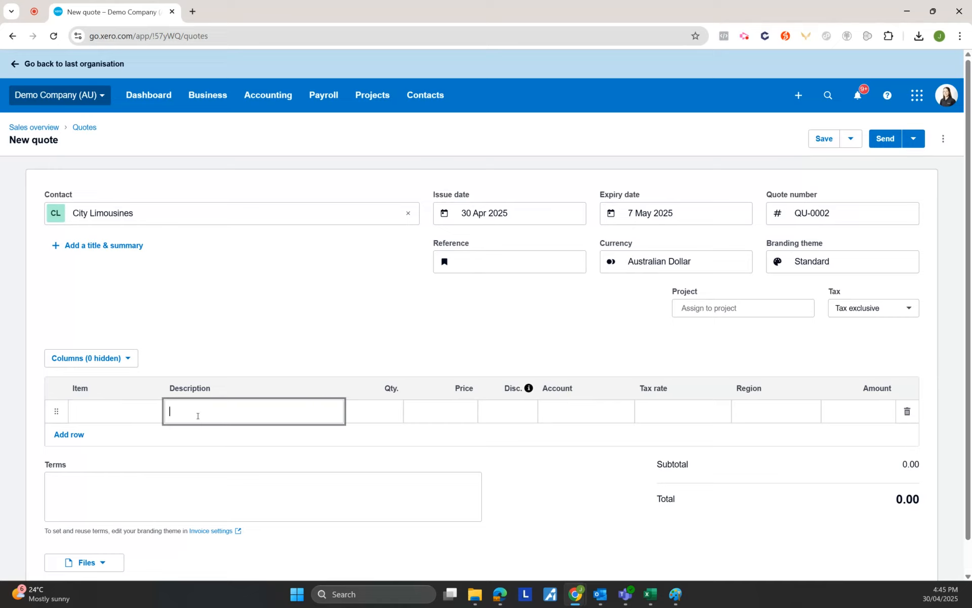
pyautogui.click(124, 412)
pyautogui.scroll(-3, 144, 150)
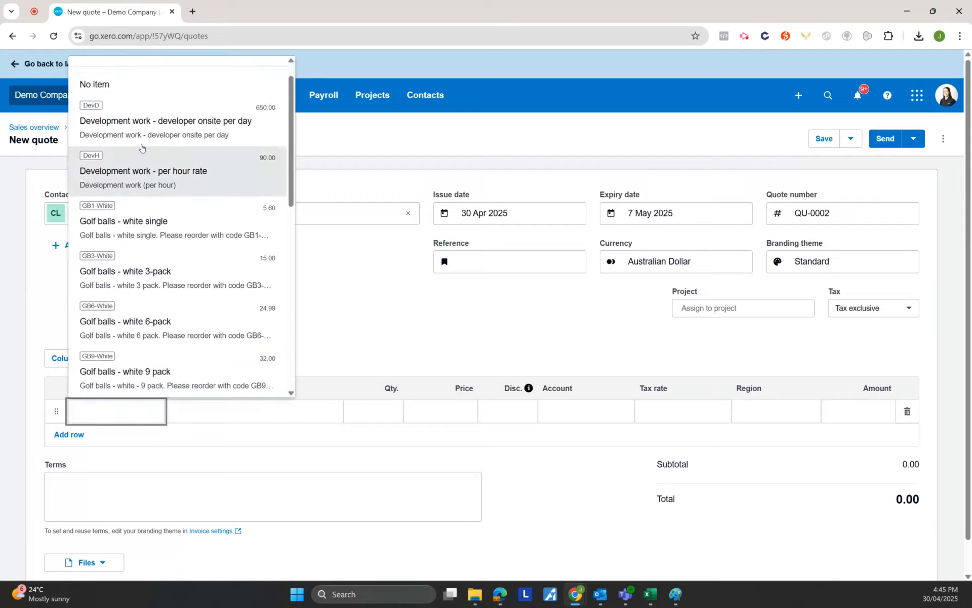
pyautogui.scroll(3, 184, 217)
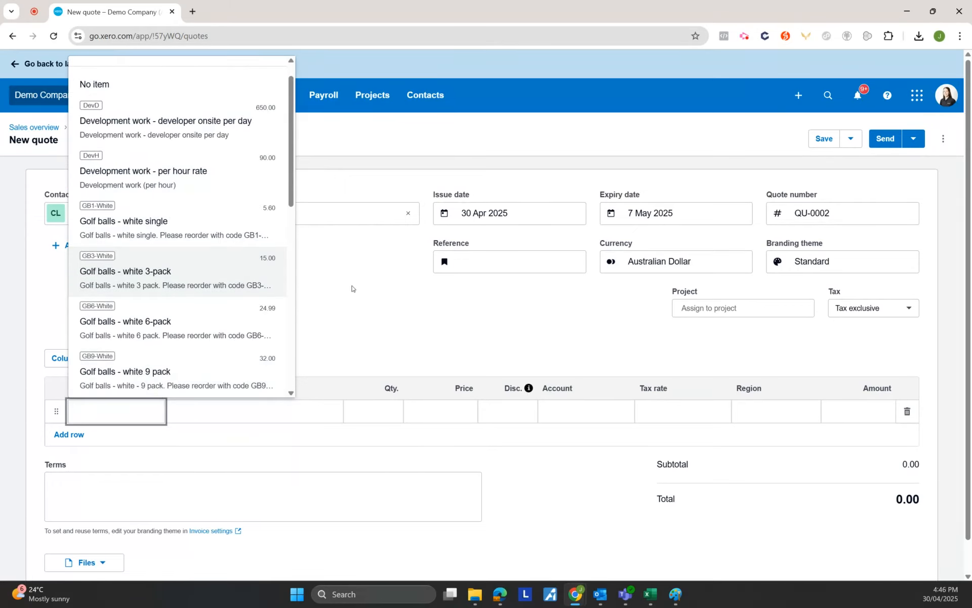
pyautogui.click(340, 329)
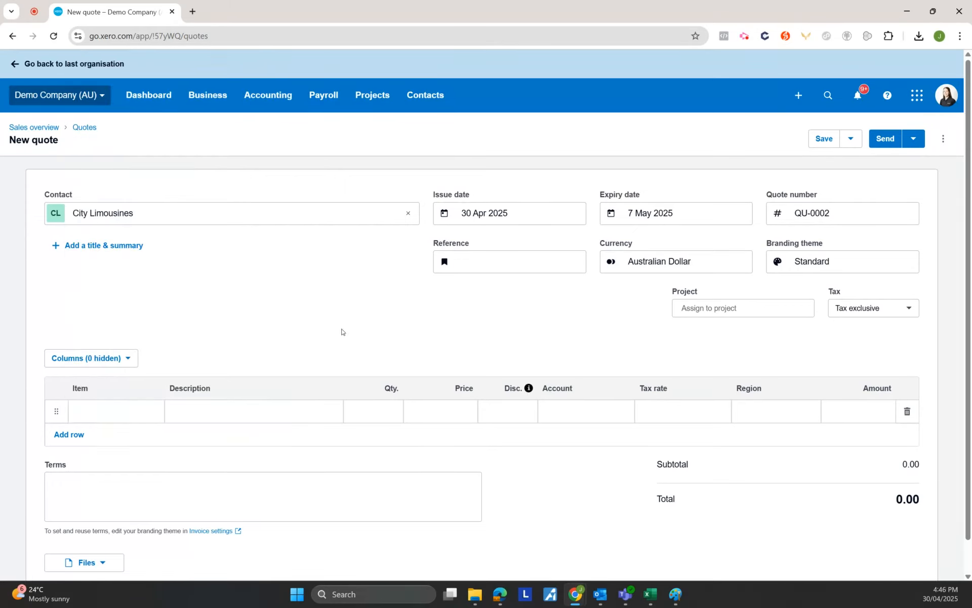
# Fill the first quote line with description "Car Detail - Interior & Exterior", quantity 5, price 250 and discount 10.
pyautogui.click(238, 411)
pyautogui.scroll(-1, 260, 370)
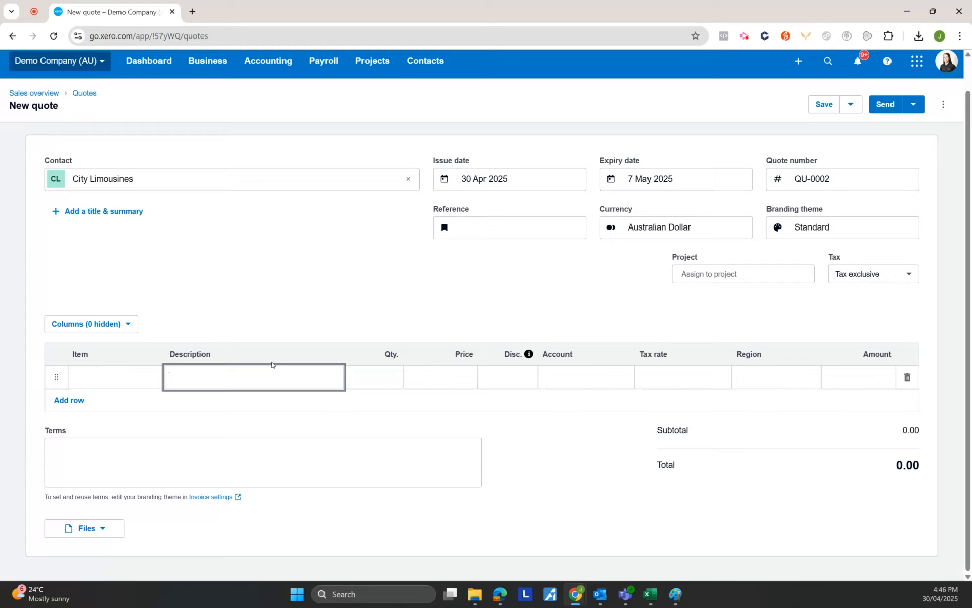
pyautogui.write('Car Detail - Interior & Exterior')
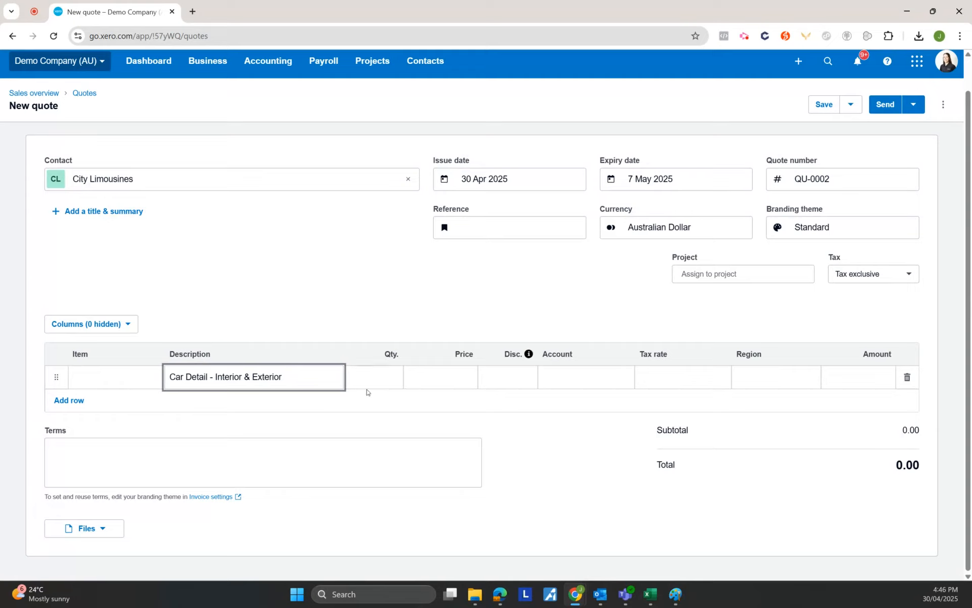
pyautogui.click(379, 371)
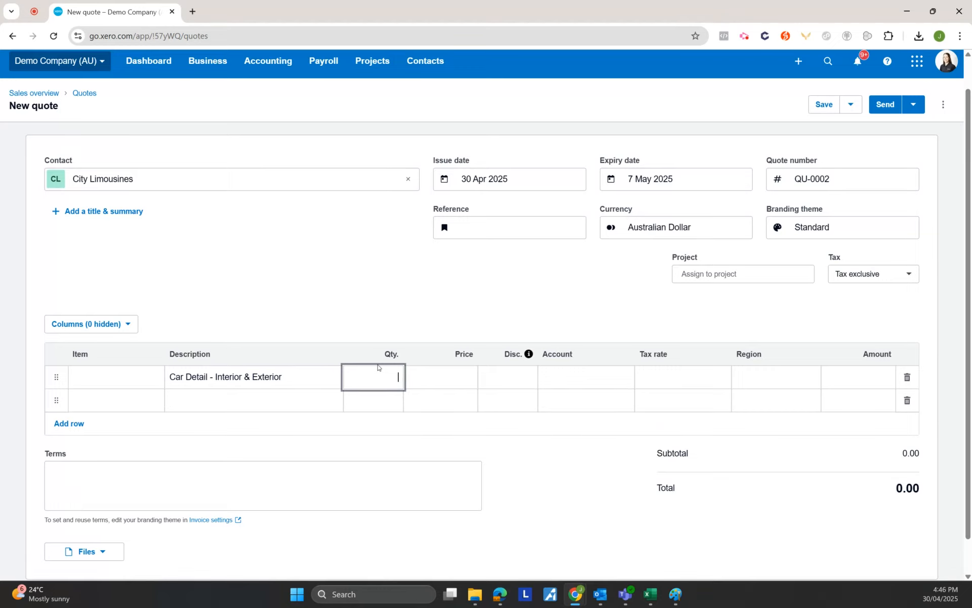
pyautogui.press('Tab')
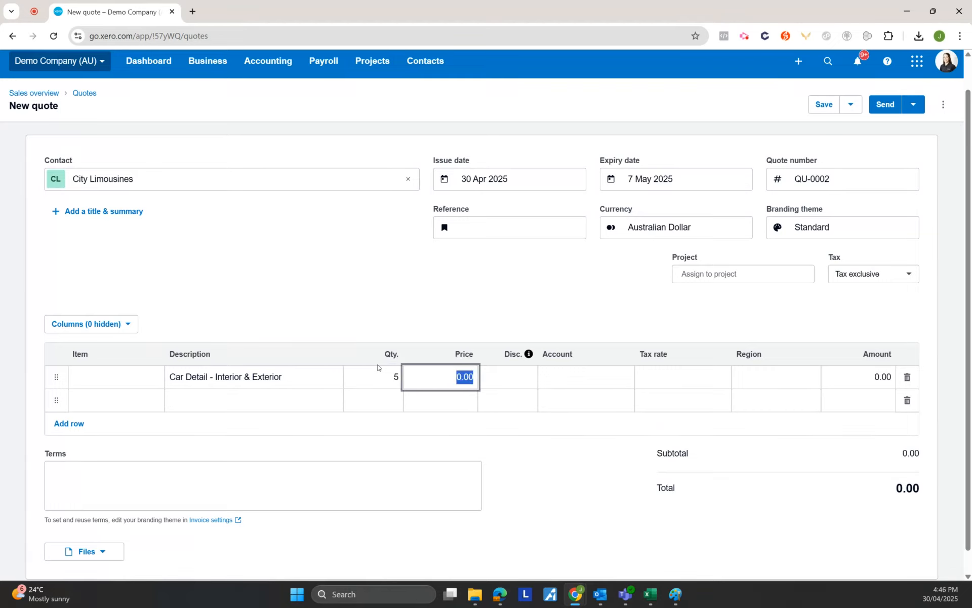
pyautogui.write('250')
pyautogui.press('Tab')
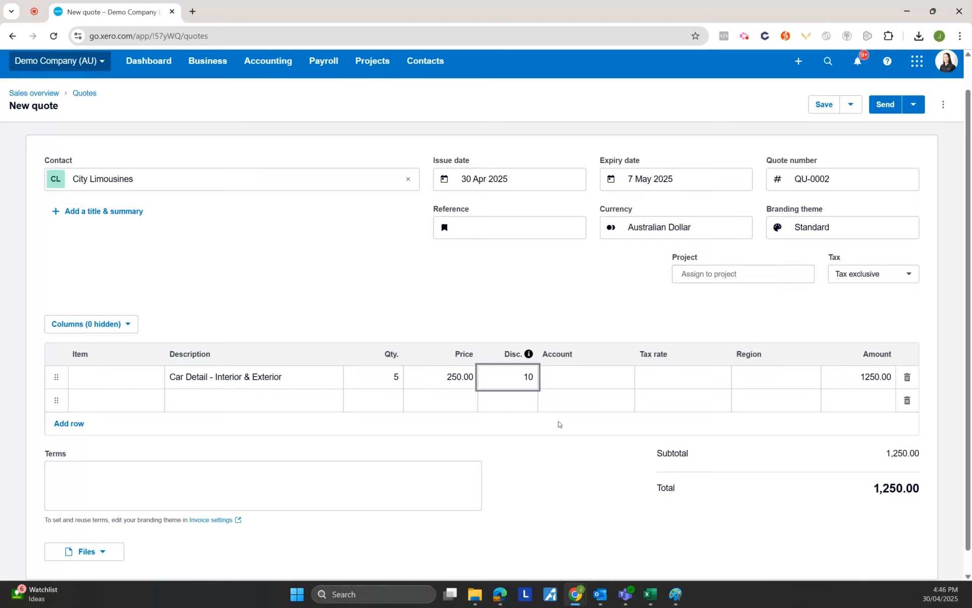
# Assign the car detail line to the 200 - Sales account.
pyautogui.click(592, 374)
pyautogui.write('sale')
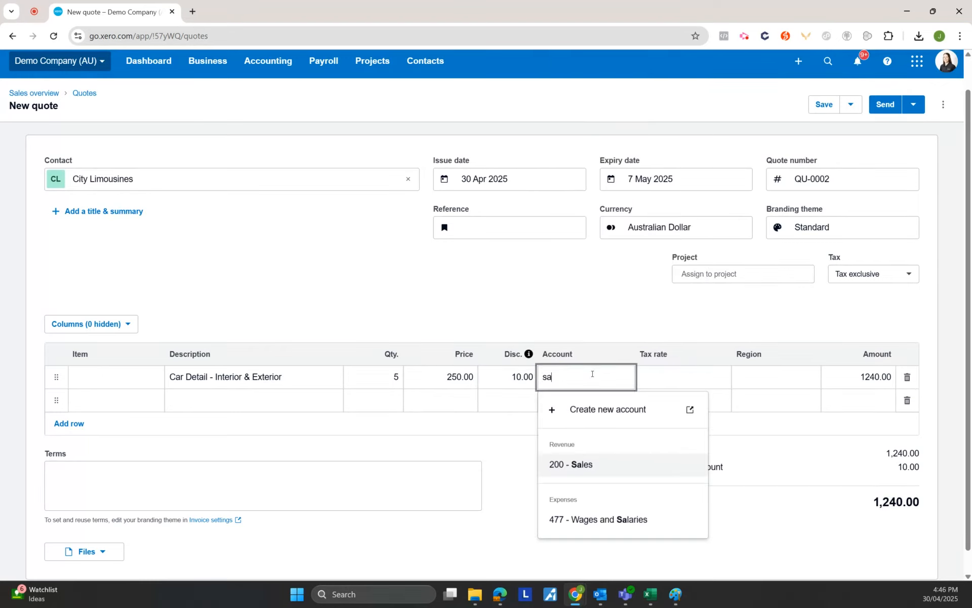
pyautogui.click(592, 464)
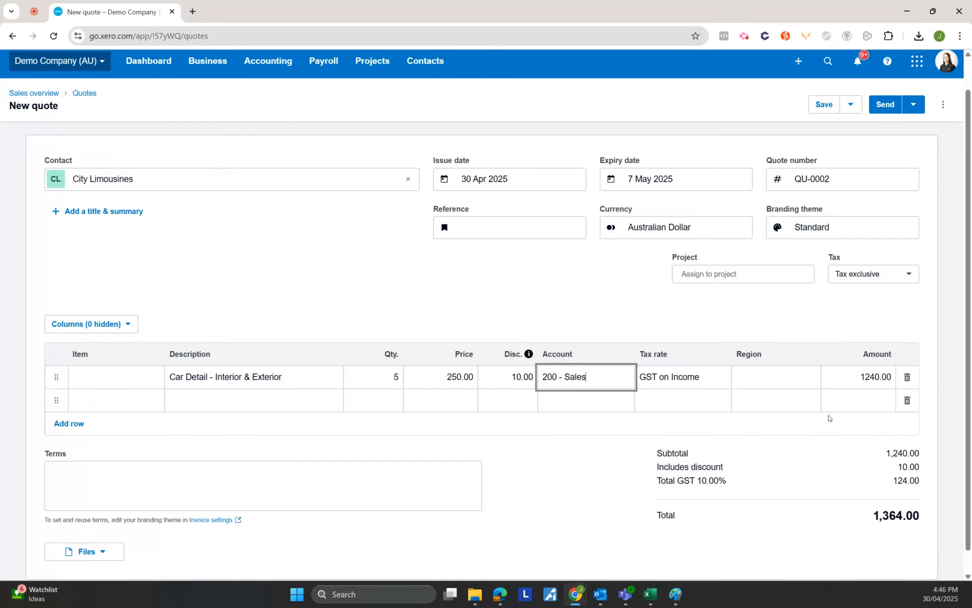
# Look at the region tracking options and the page for creating a new one, and return to the quote without choosing any.
pyautogui.click(782, 374)
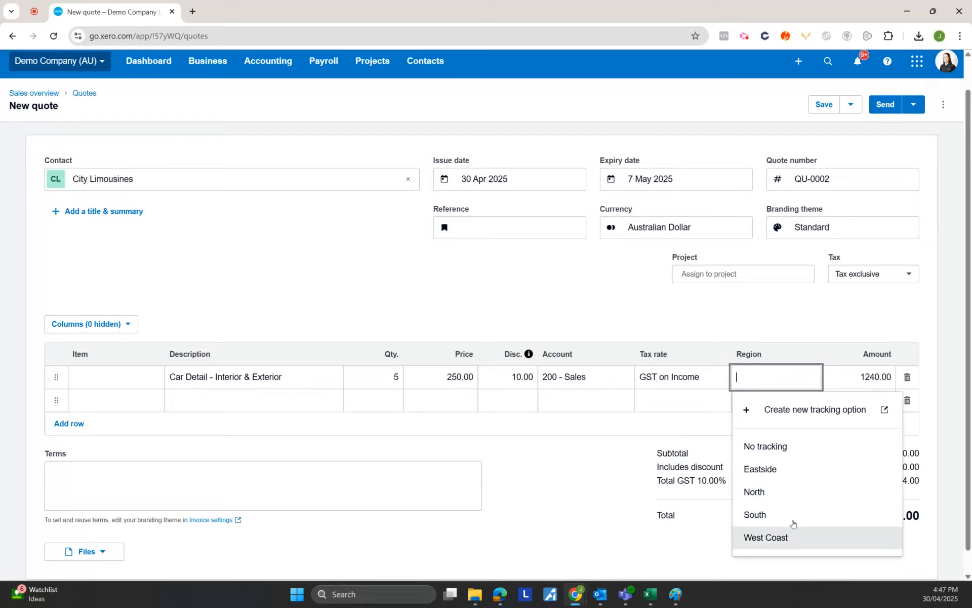
pyautogui.click(772, 413)
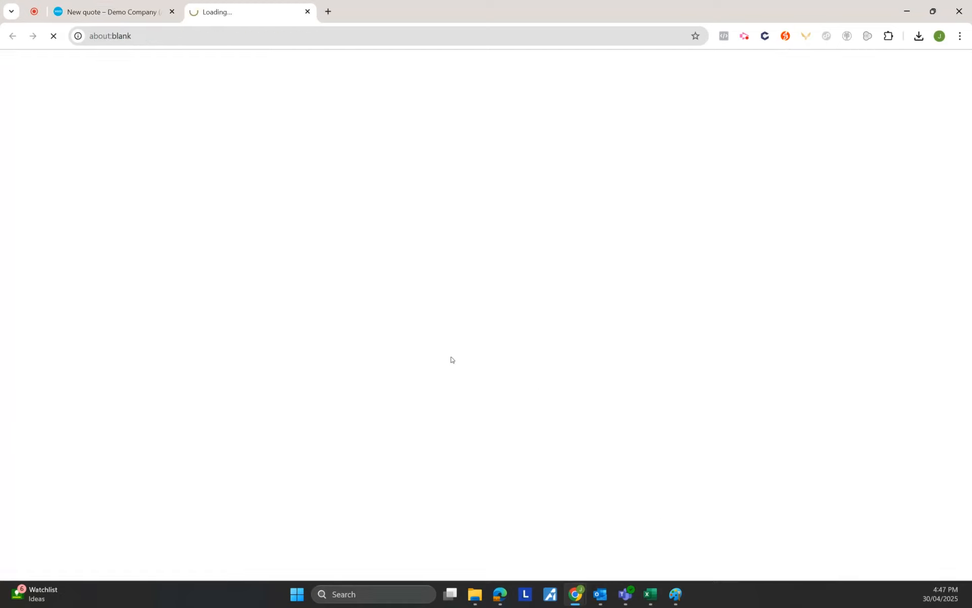
pyautogui.click(107, 8)
pyautogui.click(589, 522)
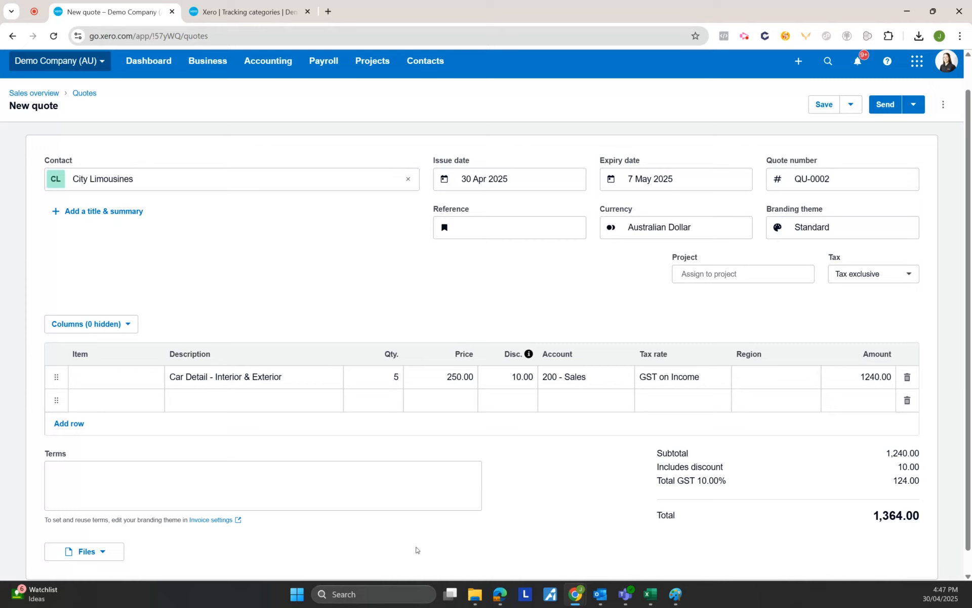
# Enter "Quote expires after 7 days" as the quote's terms.
pyautogui.scroll(-1, 238, 463)
pyautogui.click(187, 462)
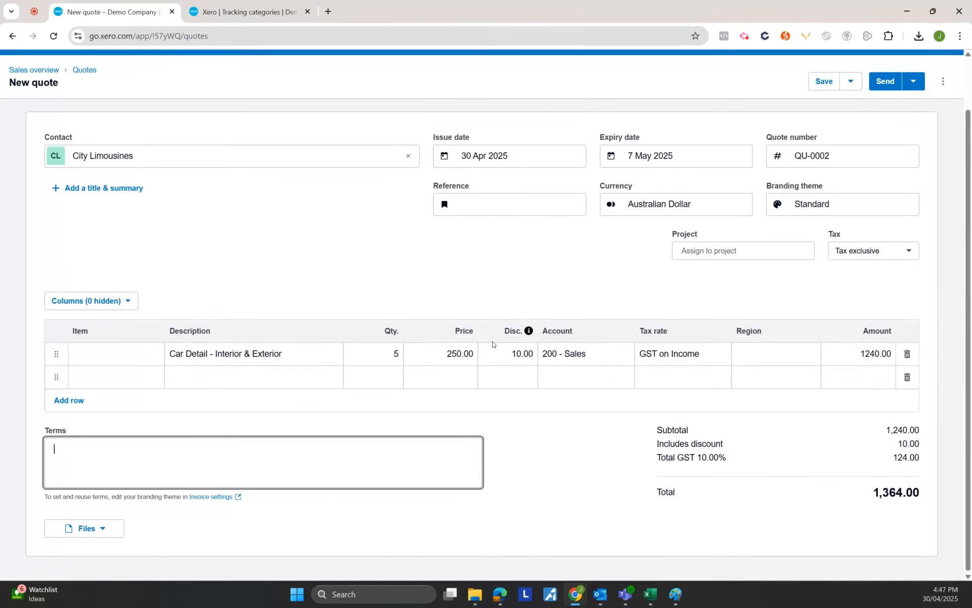
pyautogui.write('Quote expires after 7 days')
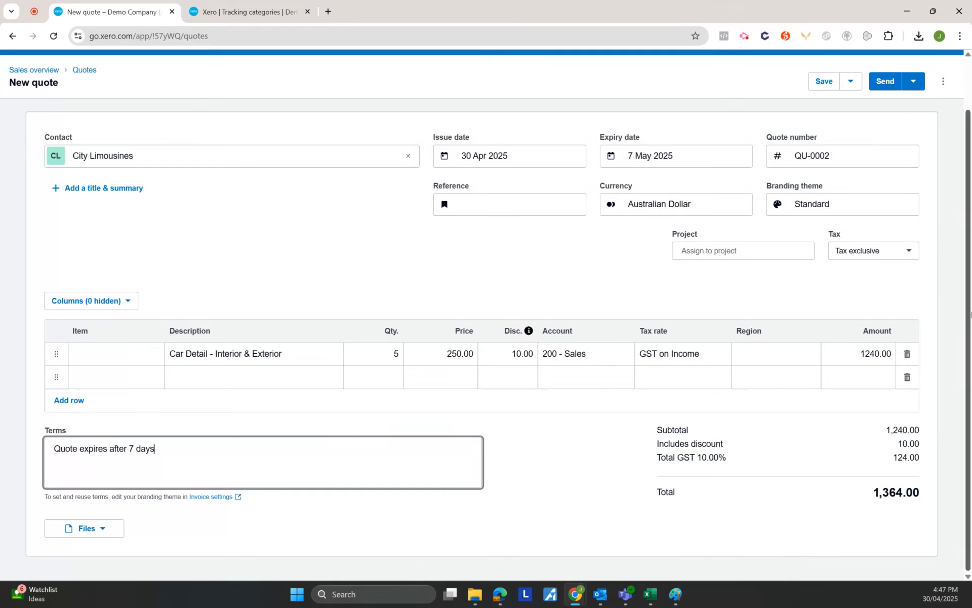
# Open the email for sending the quote, read through its message, and cancel without sending.
pyautogui.scroll(1, 970, 303)
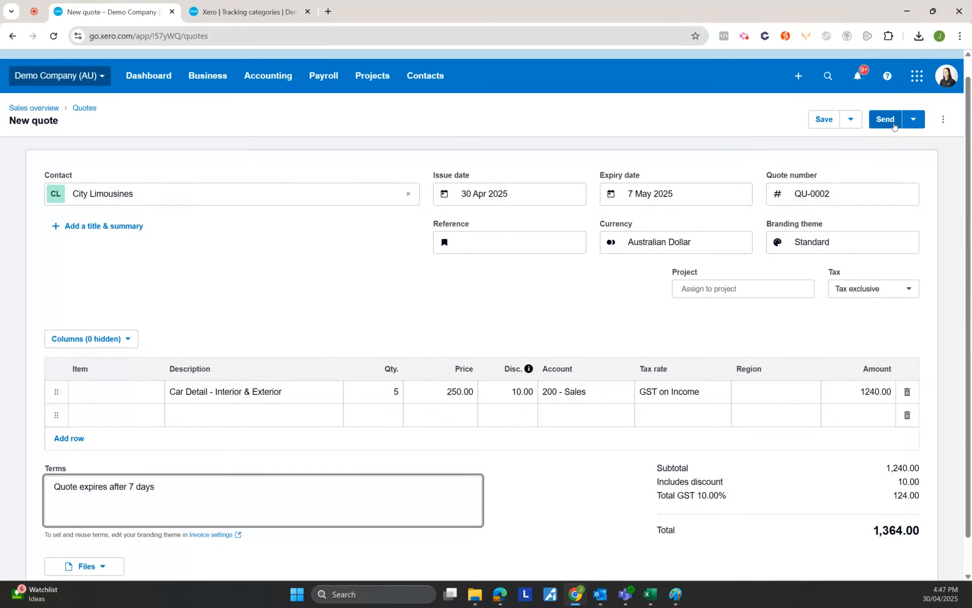
pyautogui.click(894, 122)
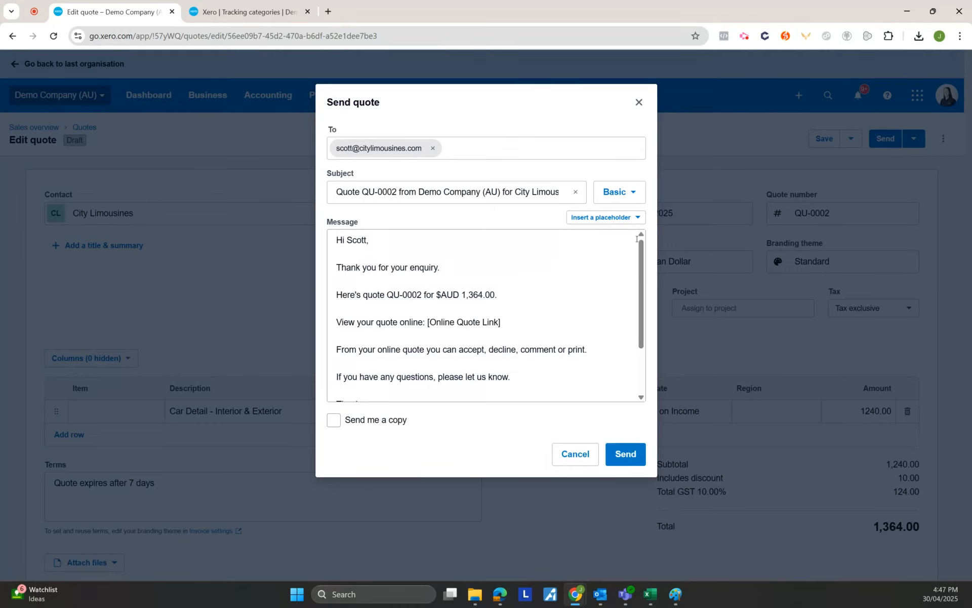
pyautogui.moveTo(642, 253); pyautogui.dragTo(650, 322)
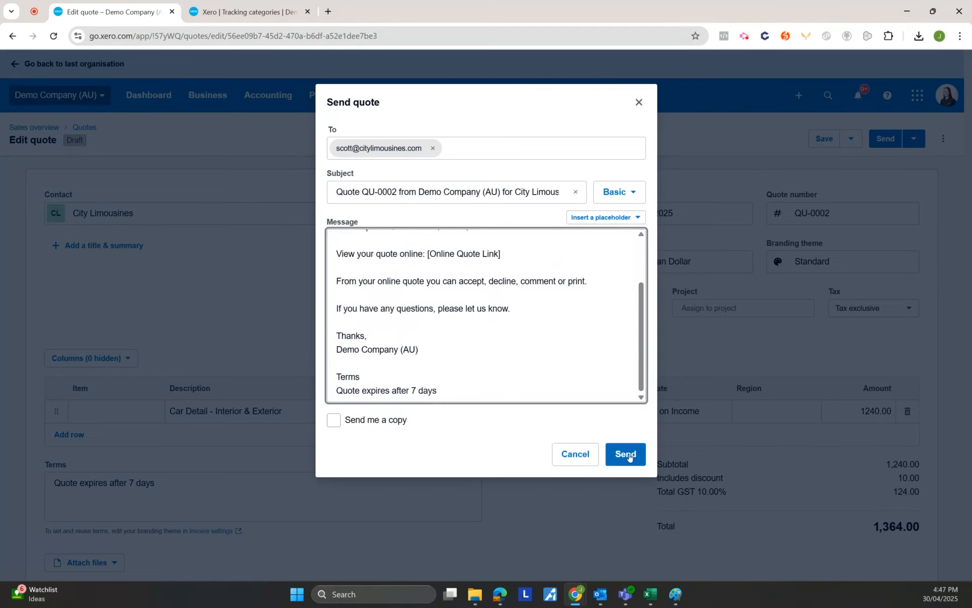
pyautogui.click(570, 457)
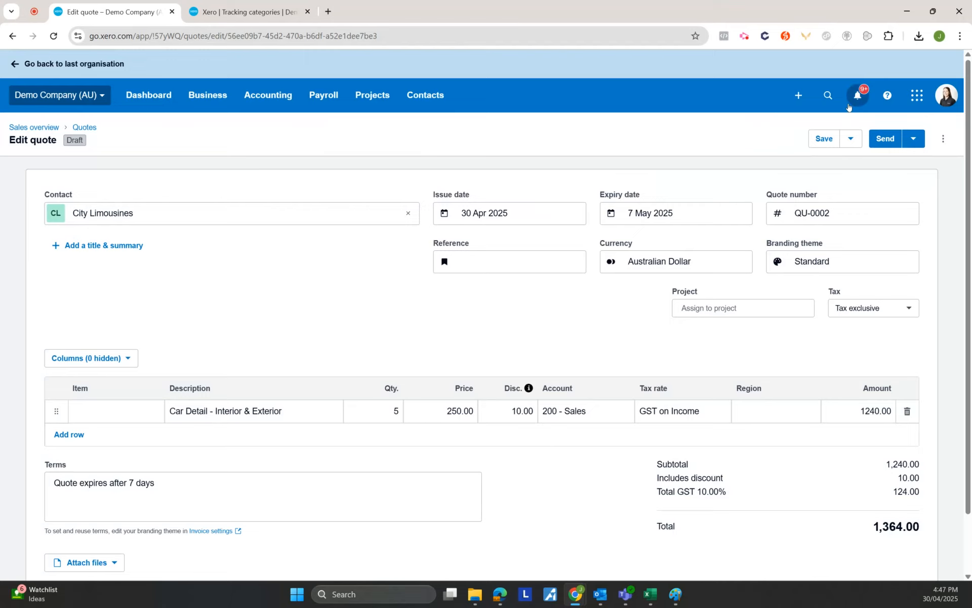
# Save the draft quote and open City Limousines' accepted quote from the quotes list.
pyautogui.click(824, 140)
pyautogui.click(214, 104)
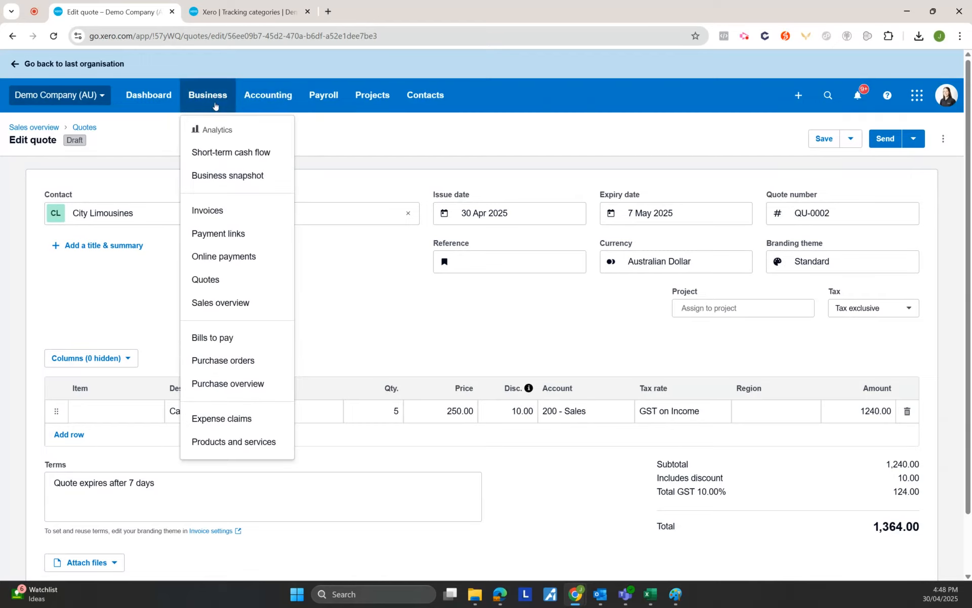
pyautogui.click(217, 280)
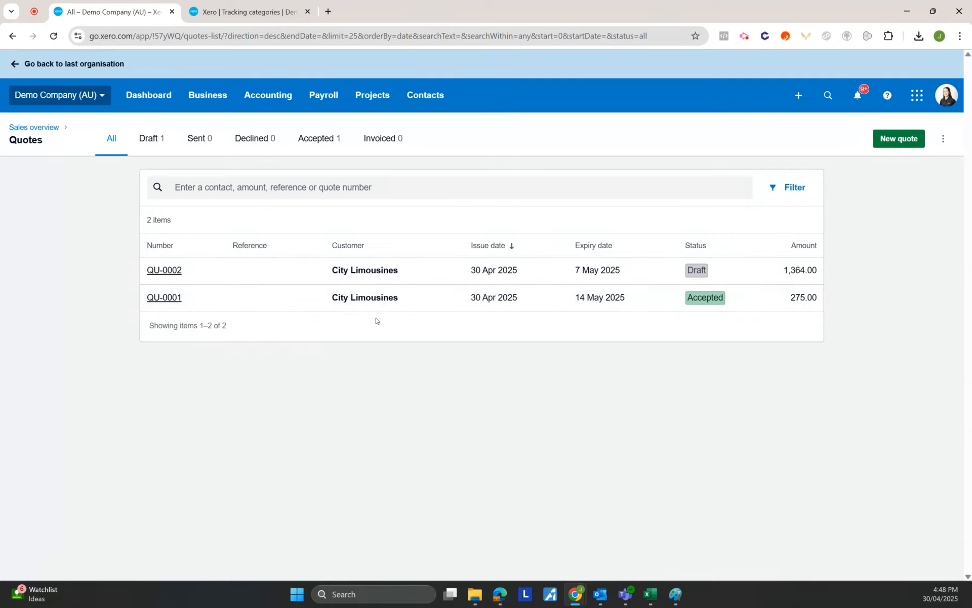
pyautogui.click(377, 299)
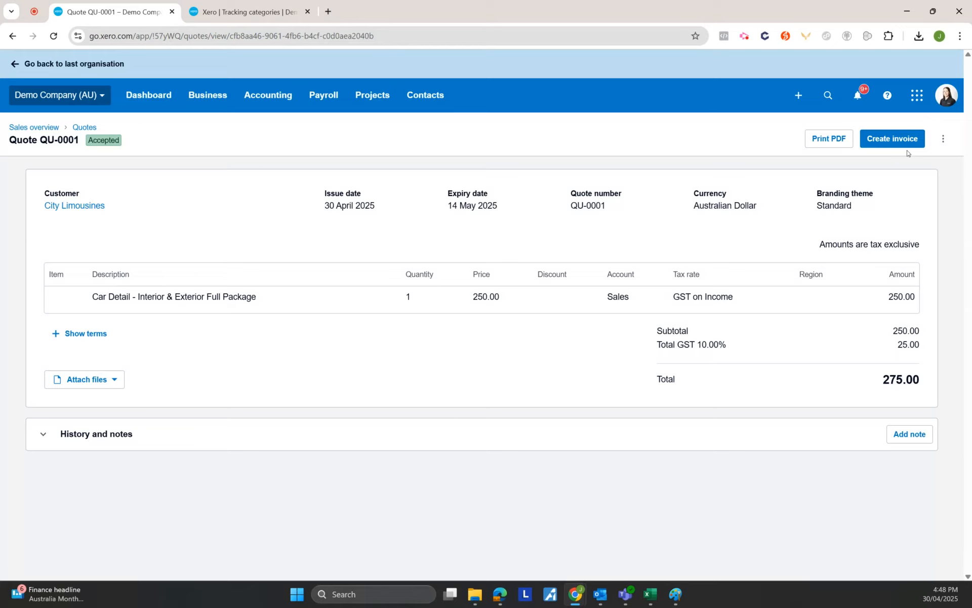
# Open City Limousines' draft quote from the quotes list and copy it to a new draft invoice.
pyautogui.click(12, 36)
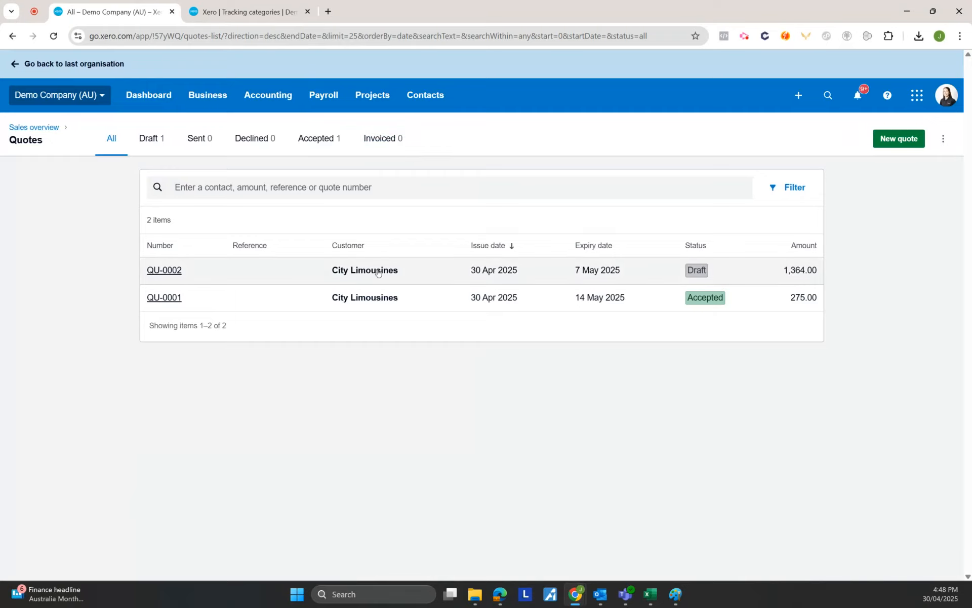
pyautogui.click(376, 272)
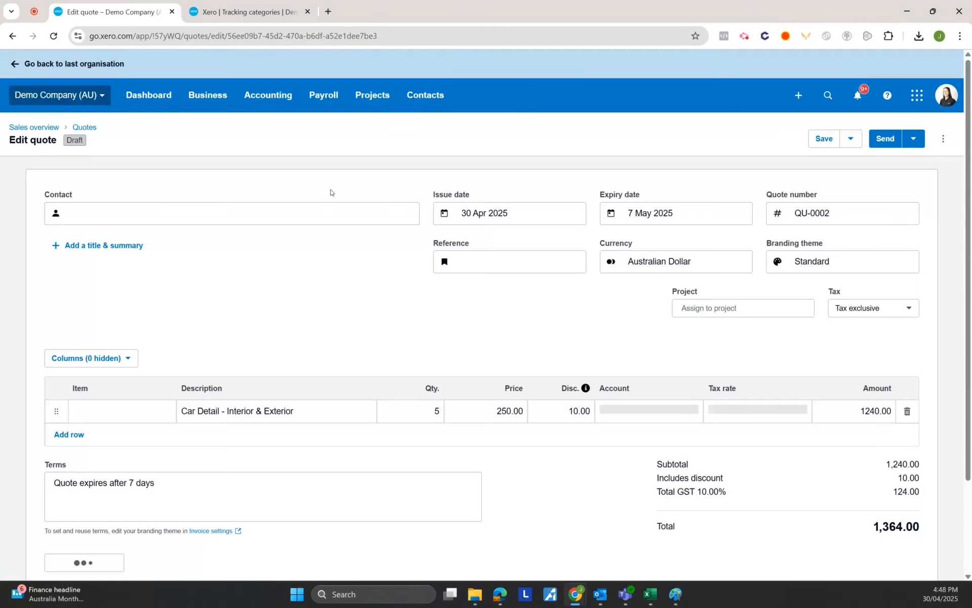
pyautogui.click(943, 146)
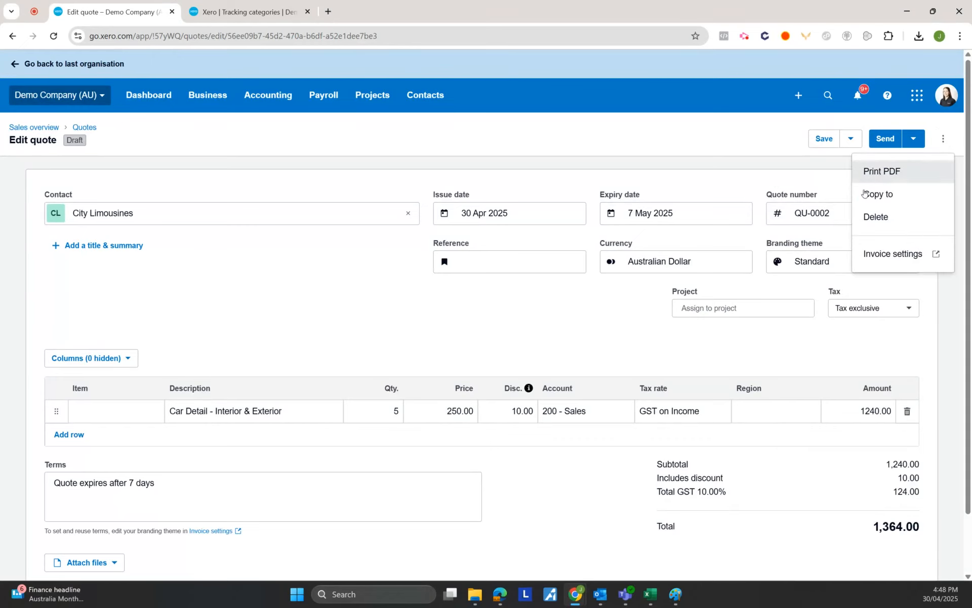
pyautogui.click(873, 202)
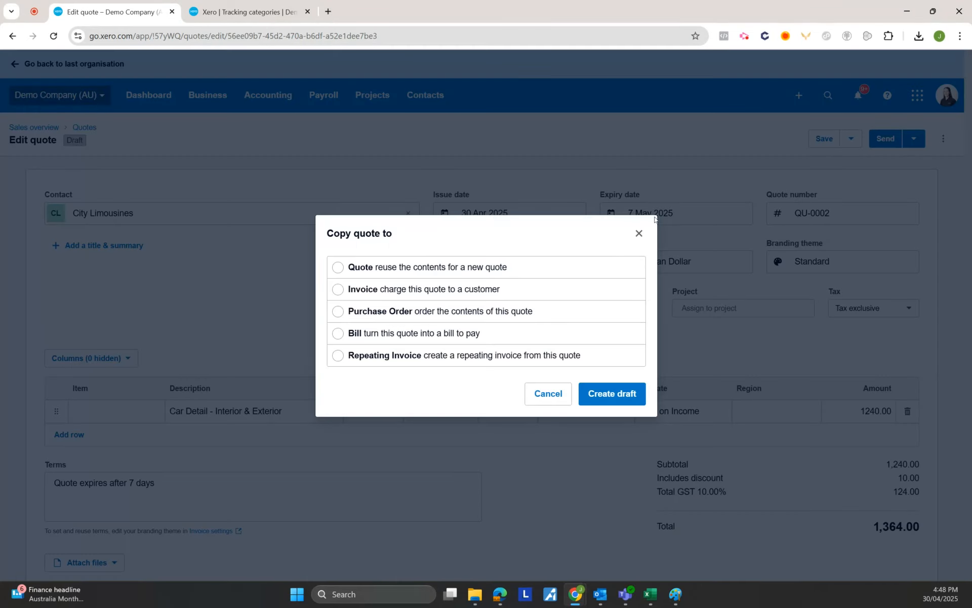
pyautogui.click(372, 294)
pyautogui.click(619, 397)
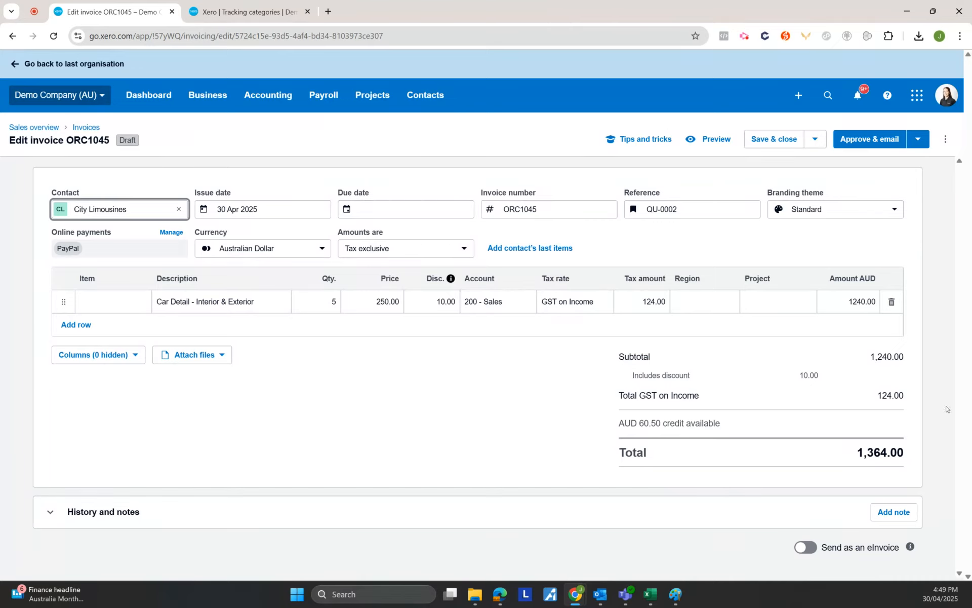
# Create an invoice from City Limousines' accepted quote, marking the quote as invoiced, and return to the quotes list.
pyautogui.click(208, 105)
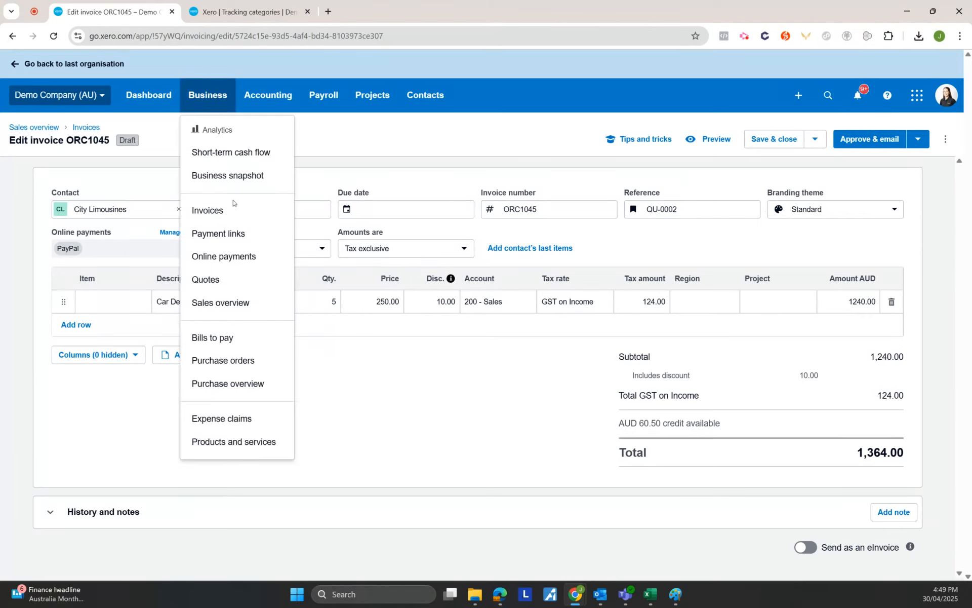
pyautogui.click(216, 279)
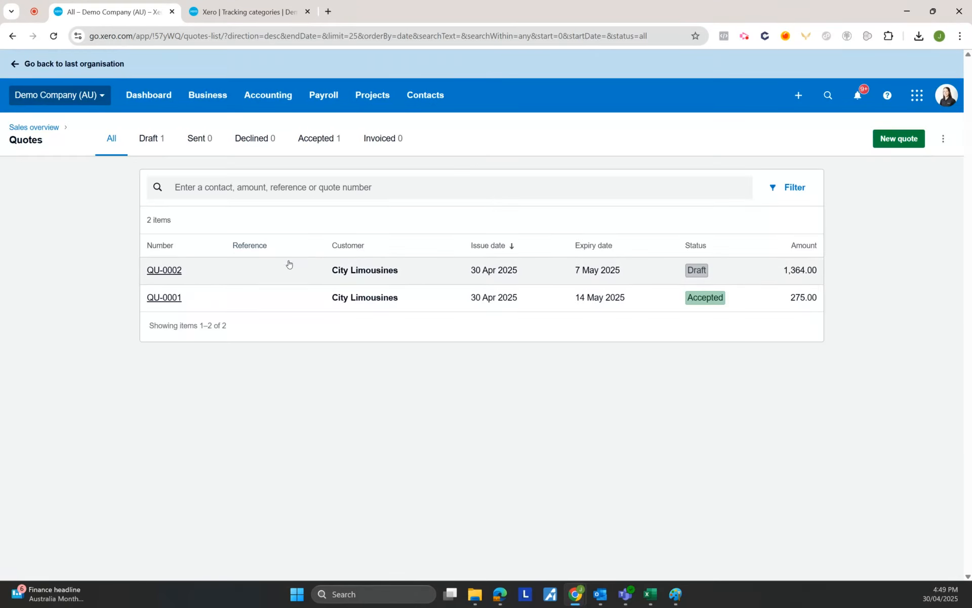
pyautogui.click(167, 298)
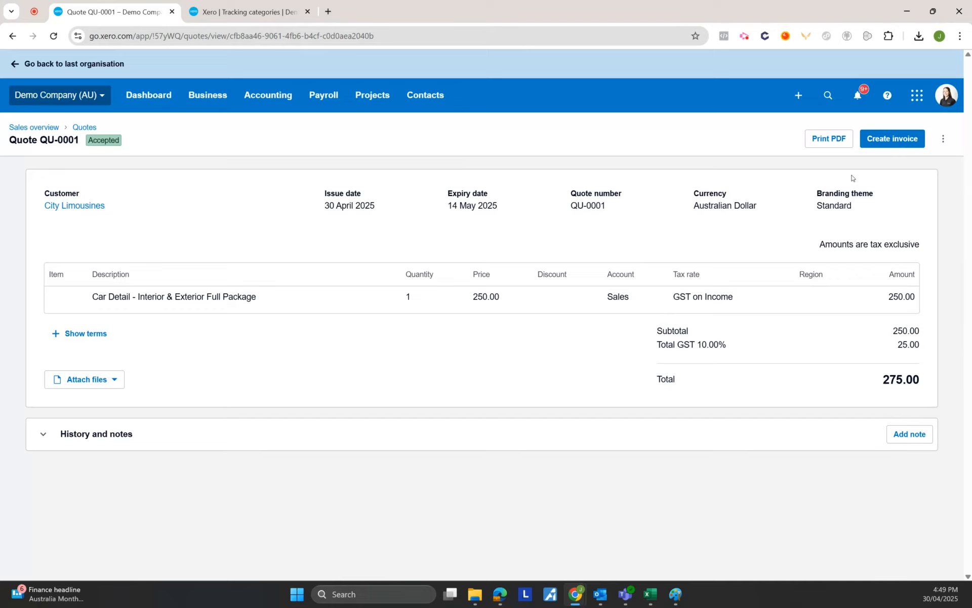
pyautogui.click(892, 139)
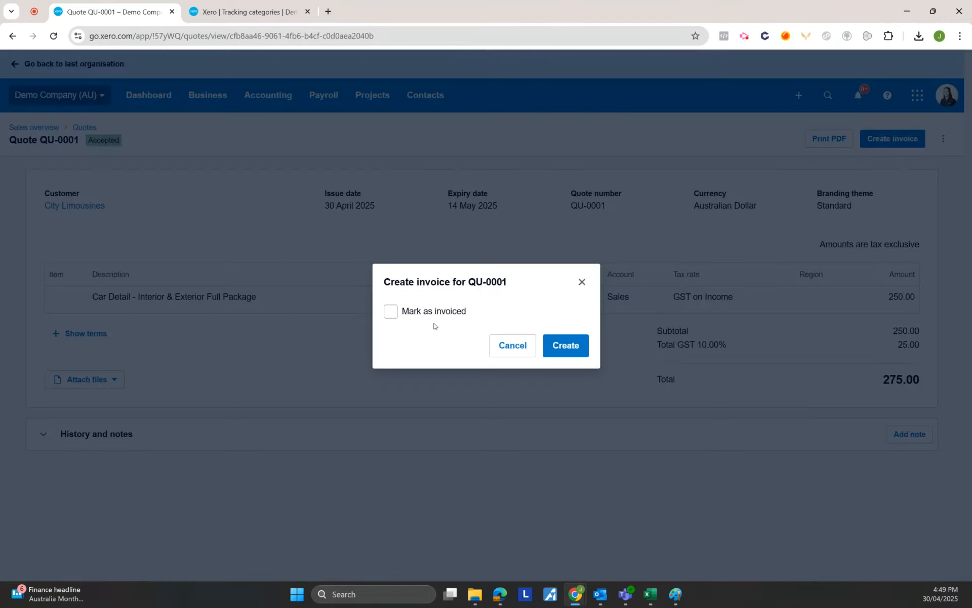
pyautogui.click(394, 316)
pyautogui.click(560, 348)
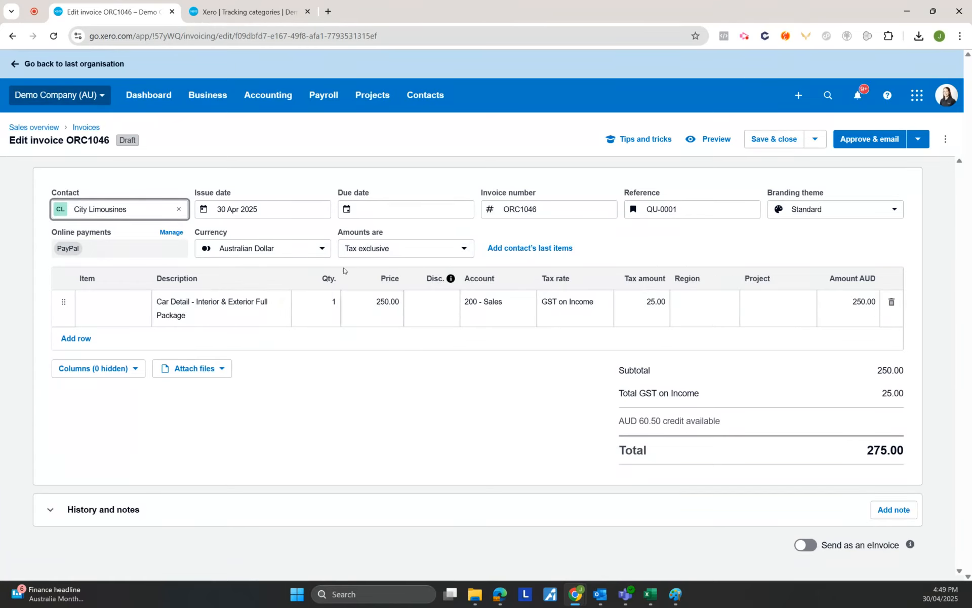
pyautogui.click(204, 105)
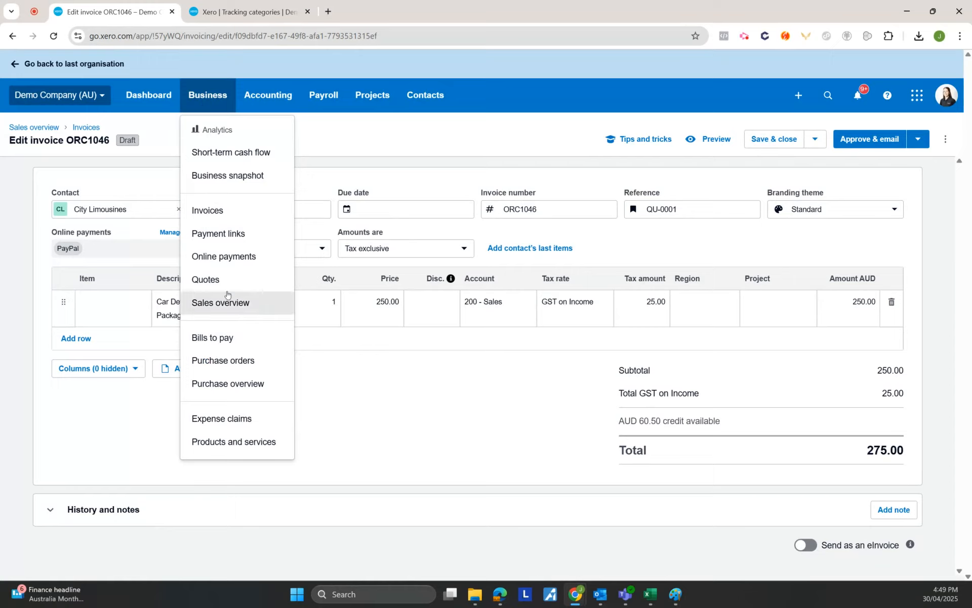
pyautogui.click(209, 282)
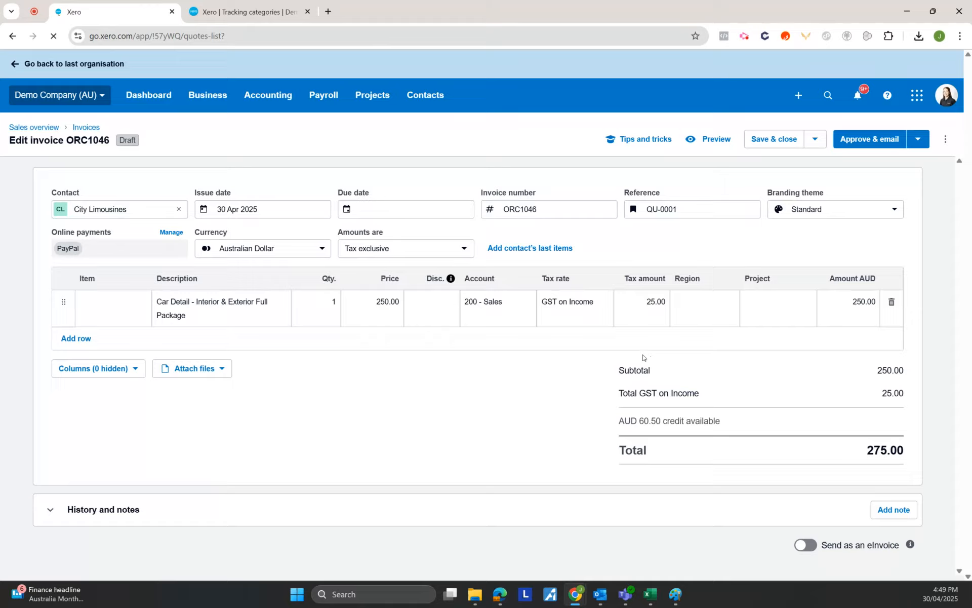